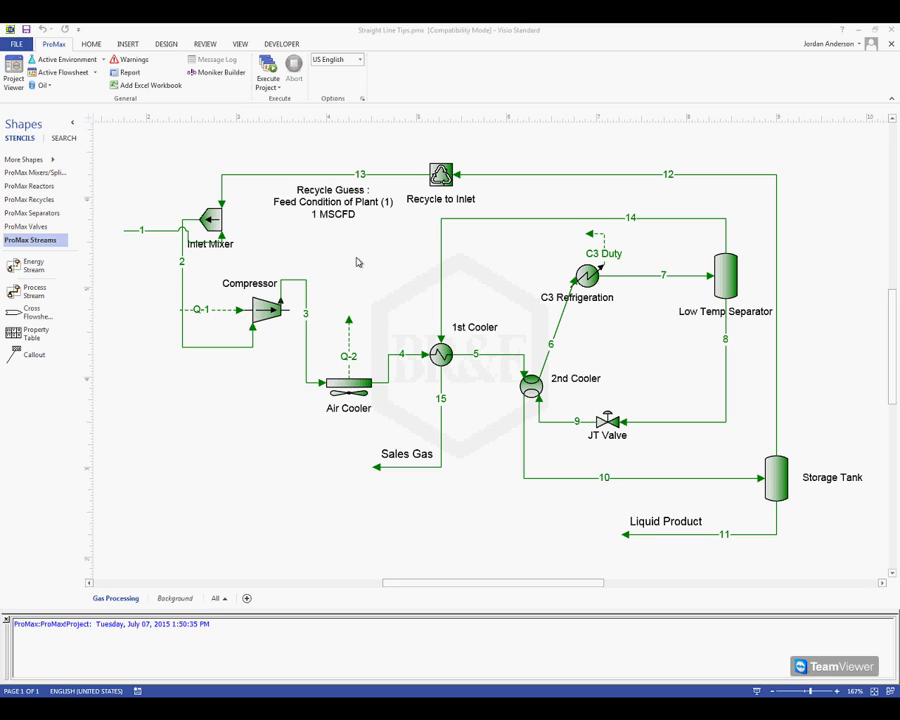
Flip the Inlet Mixer horizontally so stream 13 enters from above and stream 2 leads down.
left_click(215, 221)
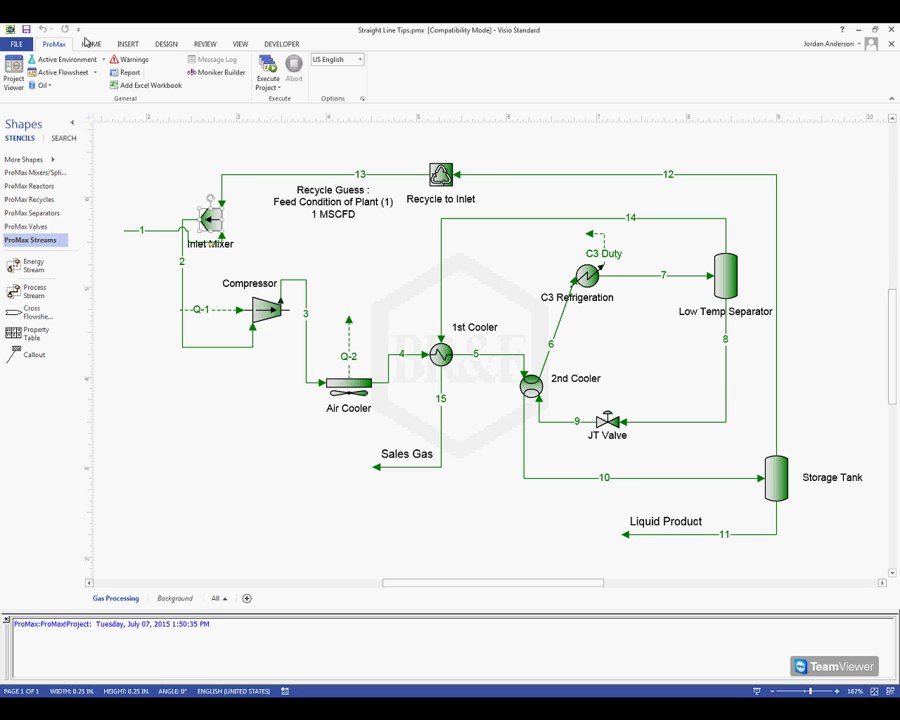
left_click(91, 44)
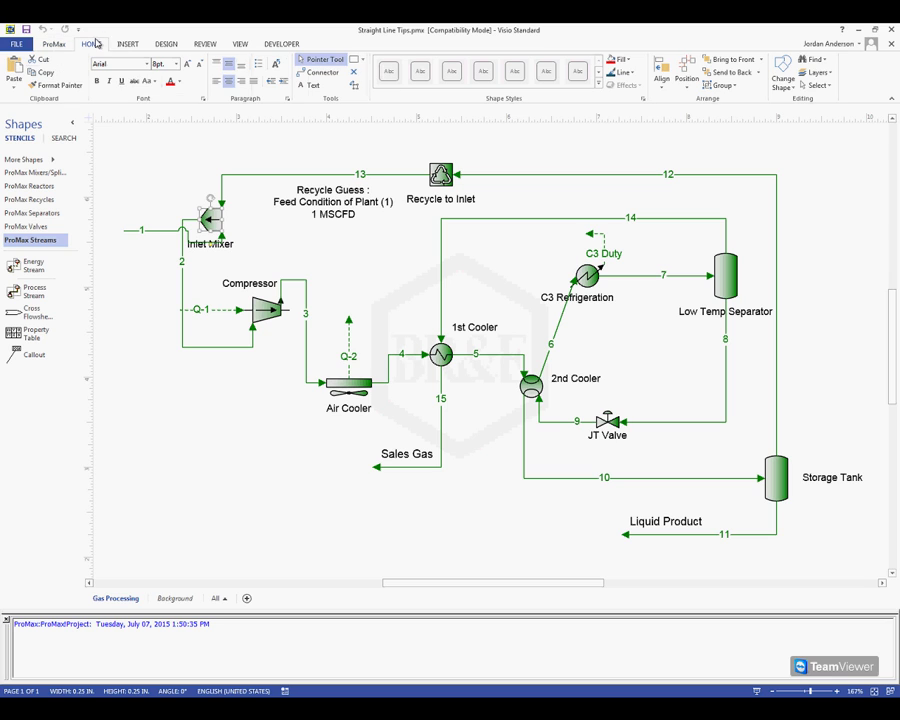
left_click(687, 78)
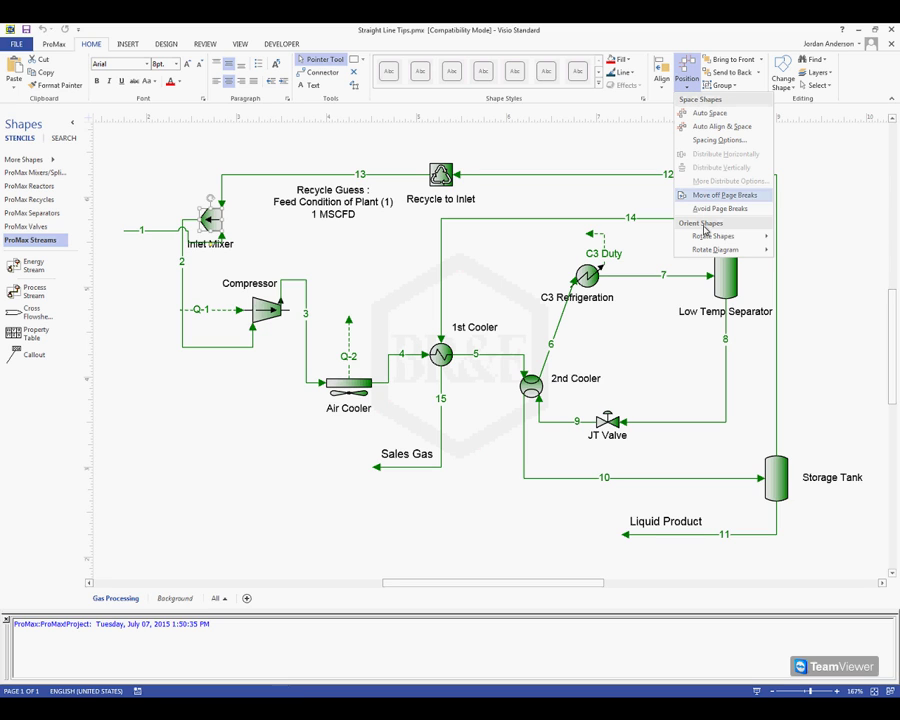
mouse_move(723, 236)
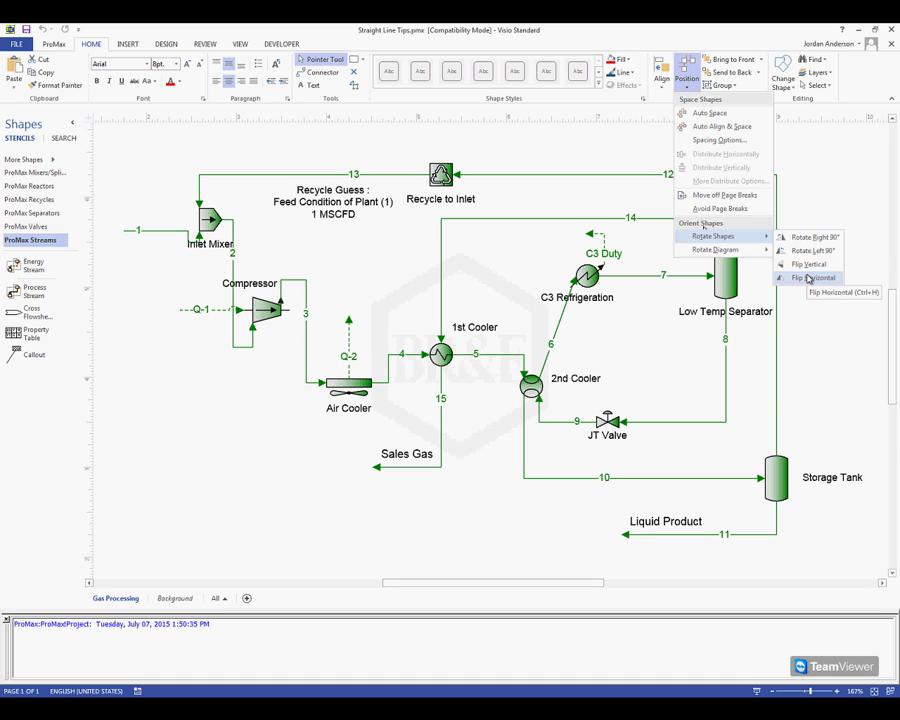
left_click(809, 278)
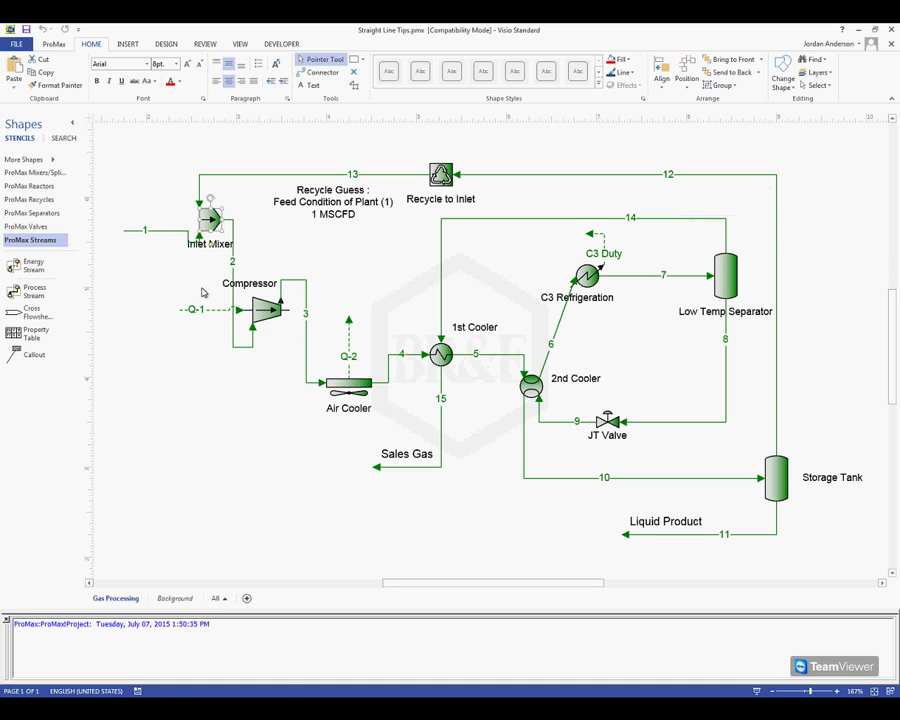
left_click(157, 272)
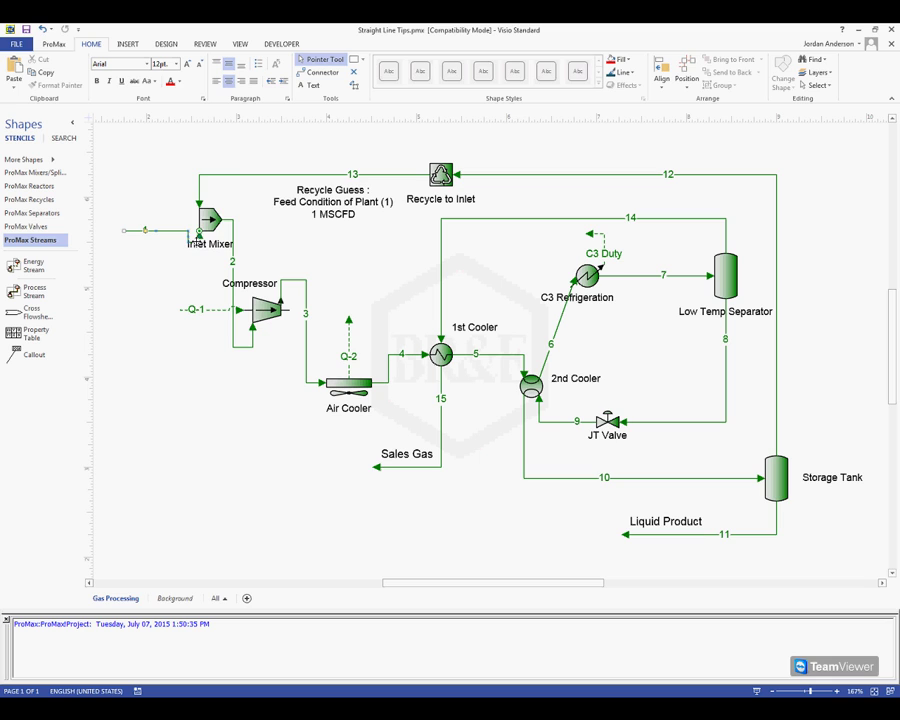
Straighten feed stream 1 into a horizontal line entering the Inlet Mixer's left inlet.
left_click(190, 232)
mouse_move(194, 236)
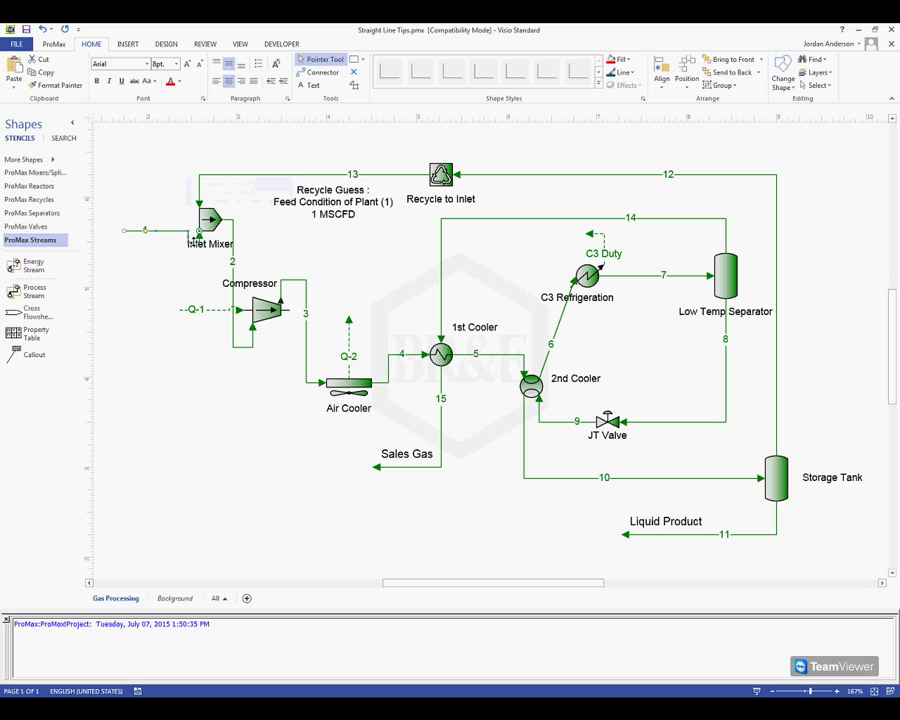
mouse_move(190, 231)
left_mouse_down()
mouse_move(188, 207)
mouse_move(189, 250)
mouse_move(190, 218)
mouse_move(190, 231)
left_mouse_up()
left_click(147, 250)
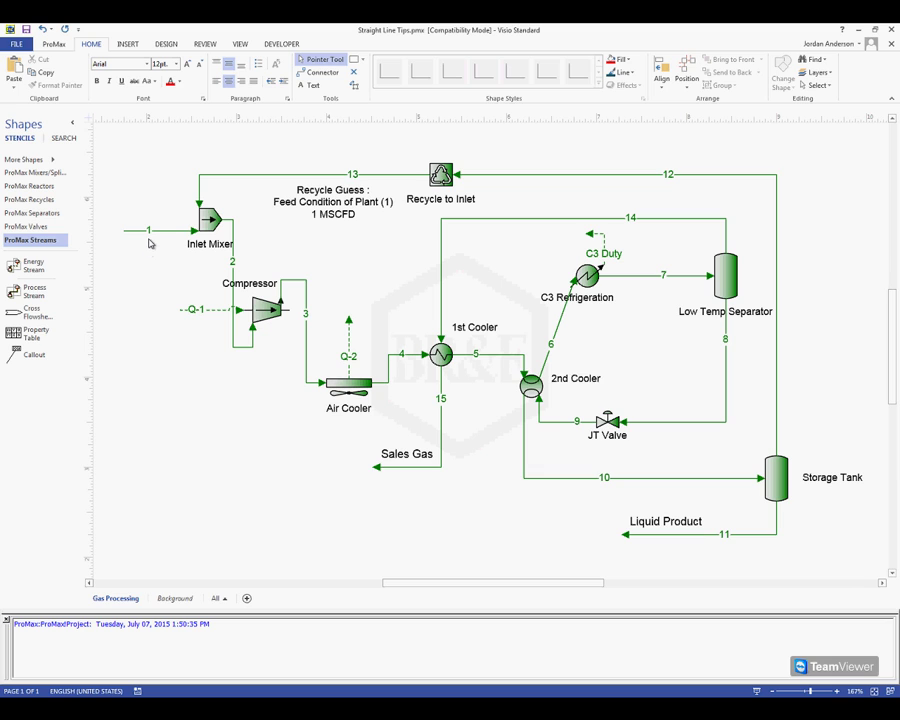
Pull stream 1's free end further left, level with the Inlet Mixer inlet.
left_click(154, 233)
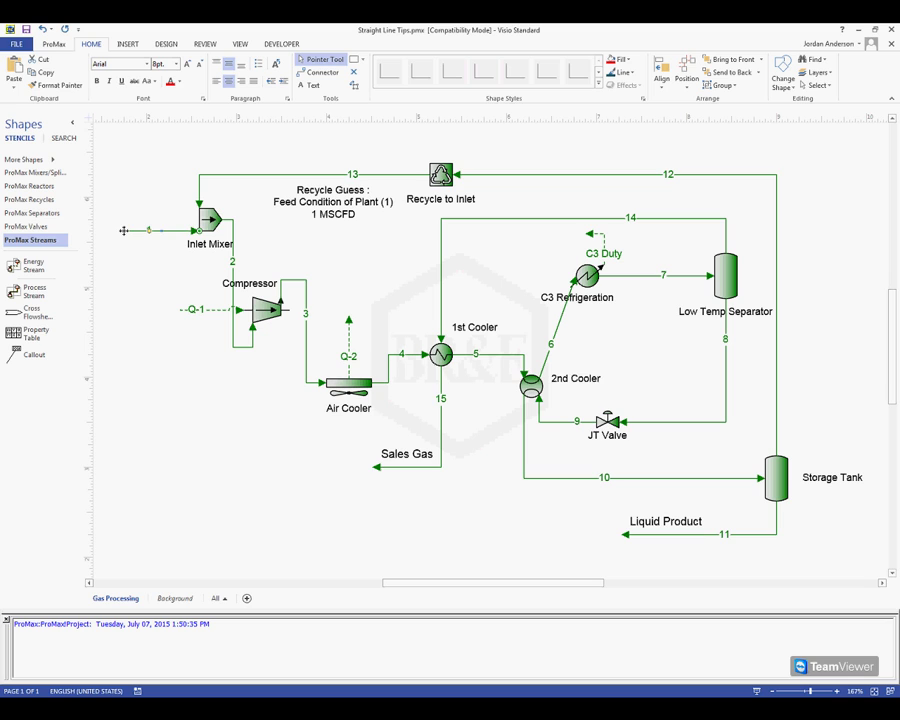
left_click_drag(135, 241, 118, 231)
left_click(118, 243)
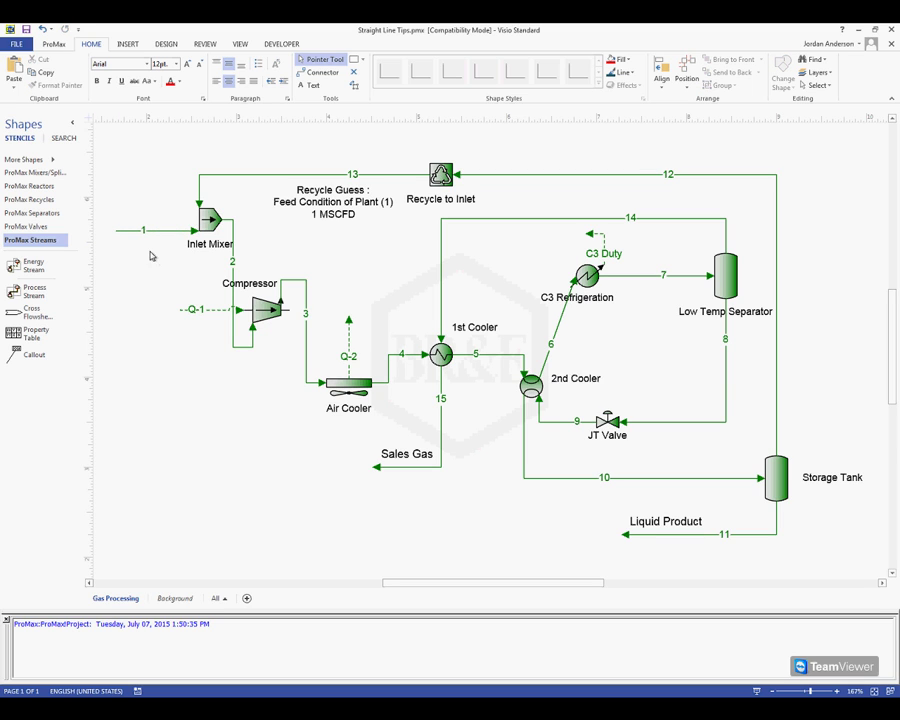
Flip the Compressor vertically with Ctrl+J so stream 2 drops straight into it.
left_click(258, 322)
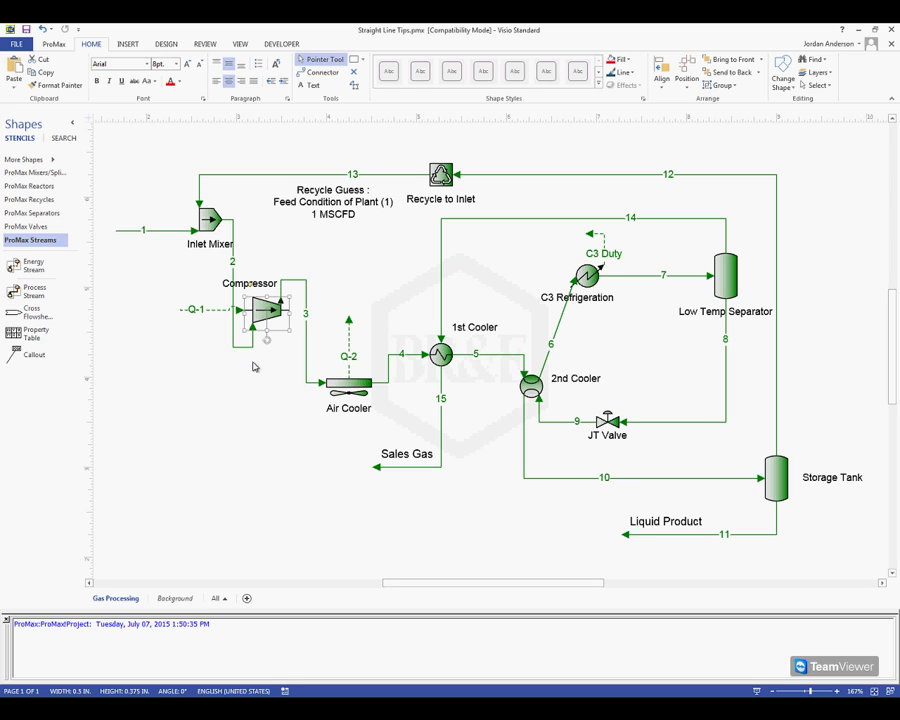
key("ctrl+j")
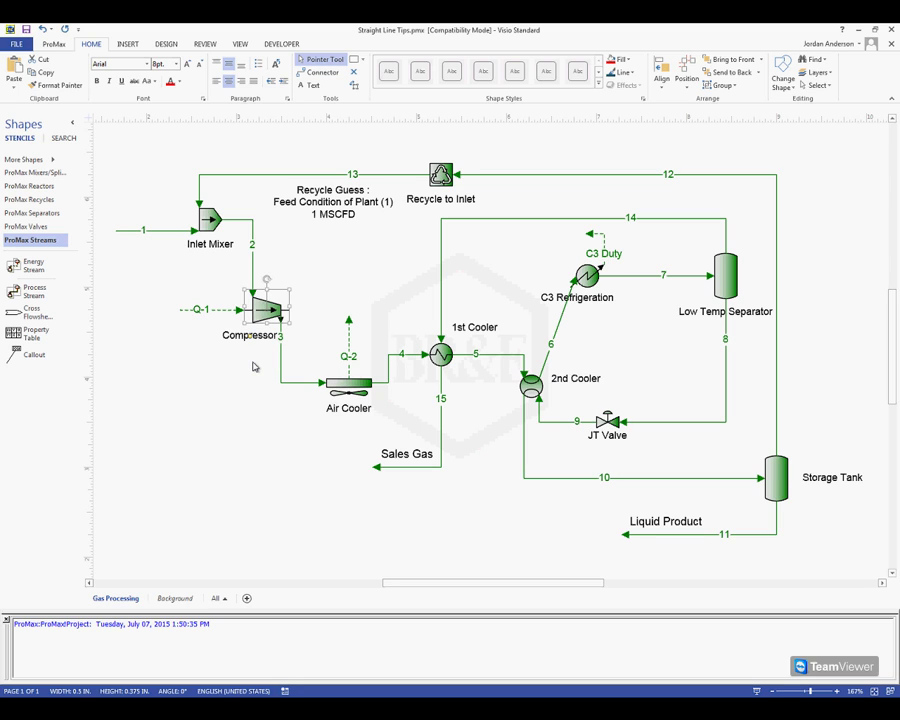
Reattach stream 4 to the Air Cooler outlet.
left_click(326, 371)
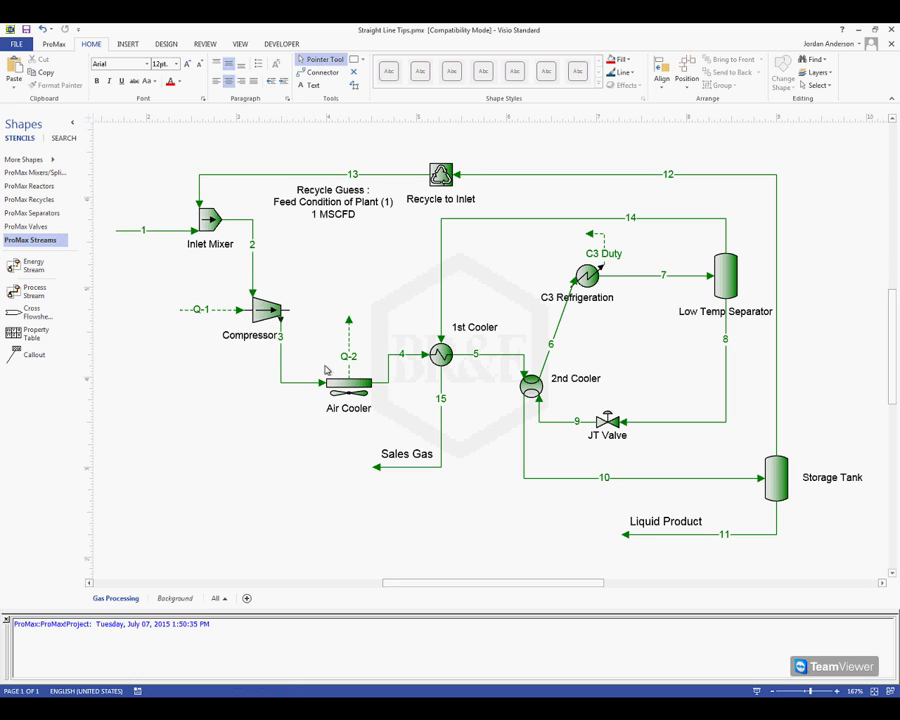
left_click(433, 360)
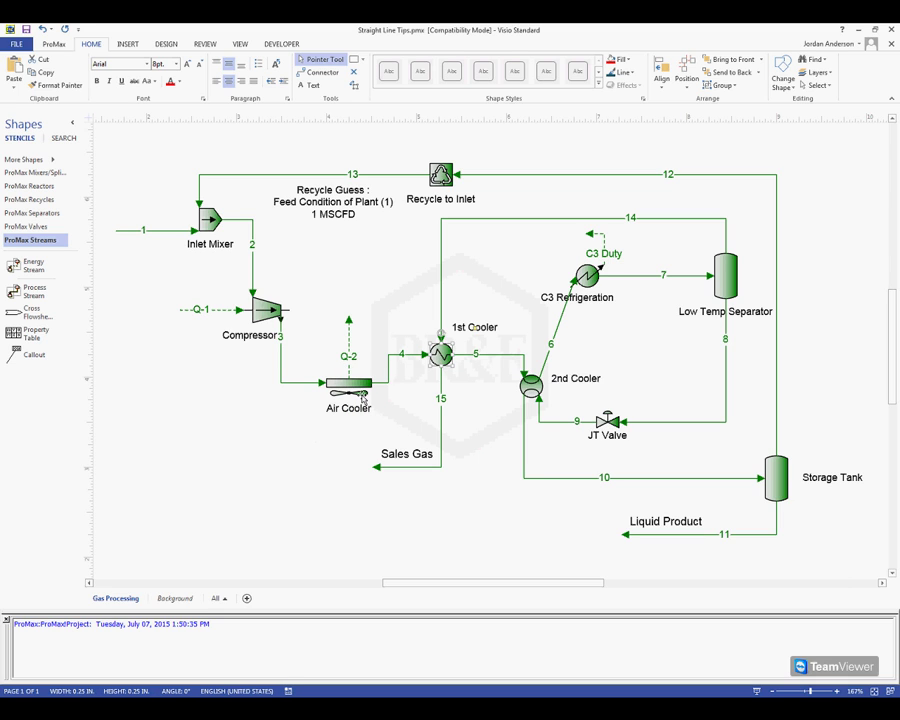
left_click_drag(391, 356, 371, 382)
left_click(312, 302)
Align the Air Cooler and 1st Cooler by their middles.
left_click_drag(342, 330, 486, 432)
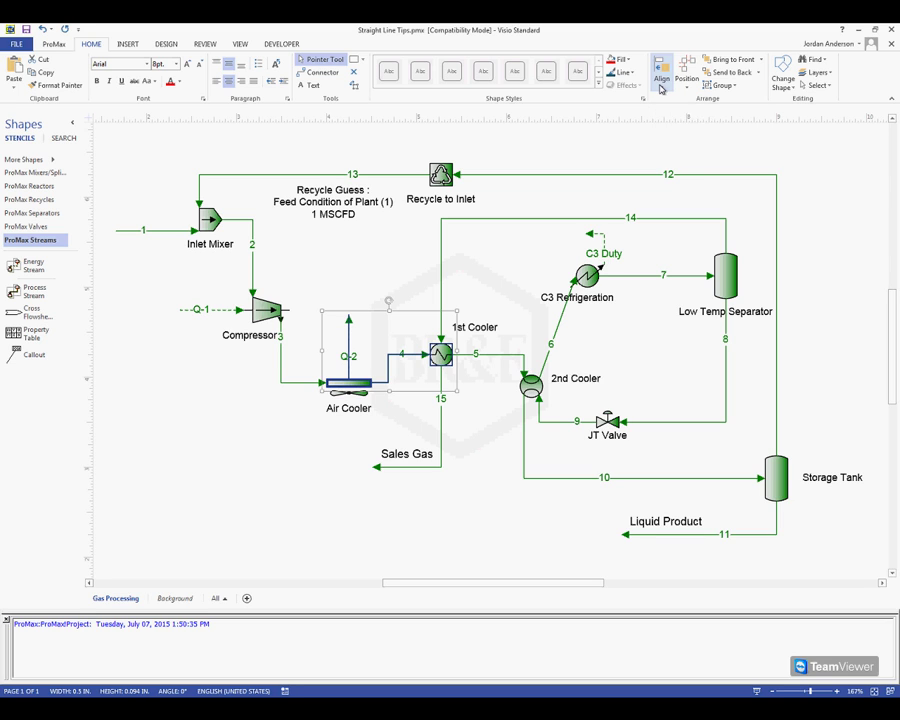
left_click(660, 86)
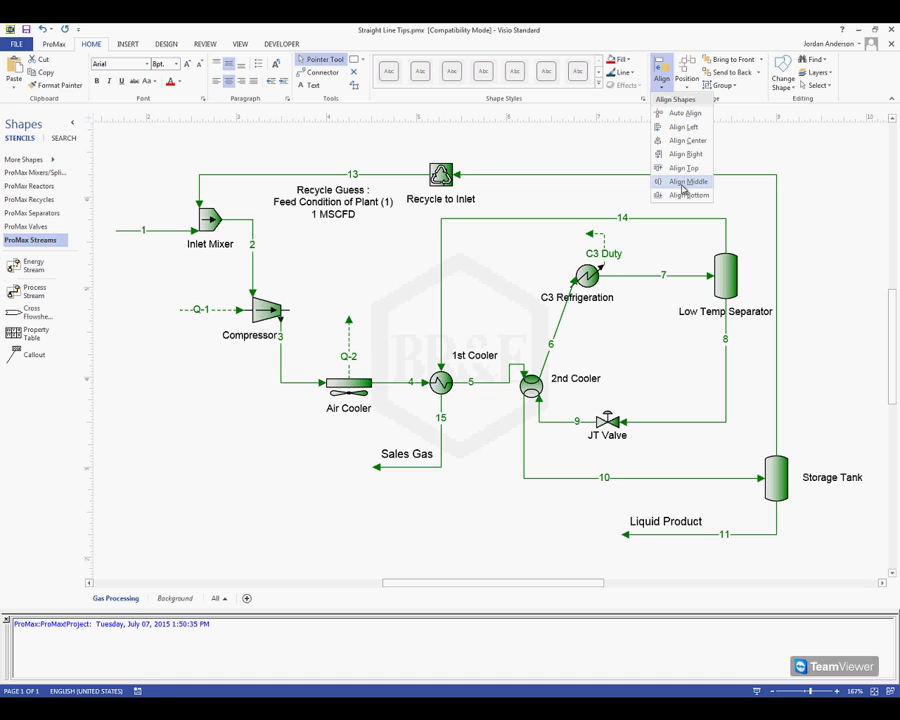
left_click(690, 183)
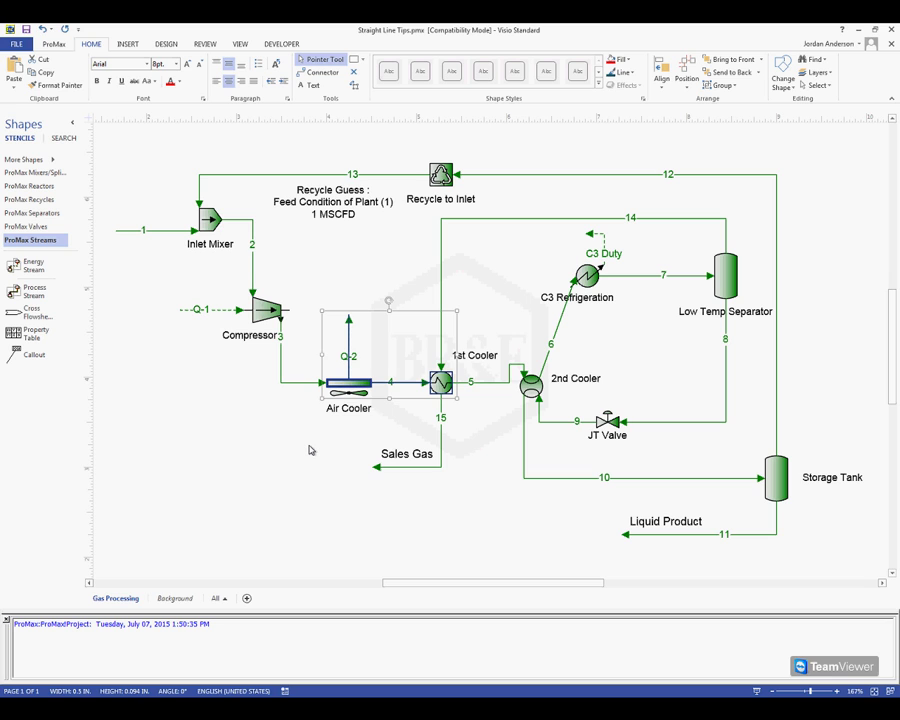
Nudge the Air Cooler and 1st Cooler group with arrow keys, undoing the last nudge.
key("Up")
key("Up")
key("Up")
key("Up")
key("Up")
key("Up")
key("Up")
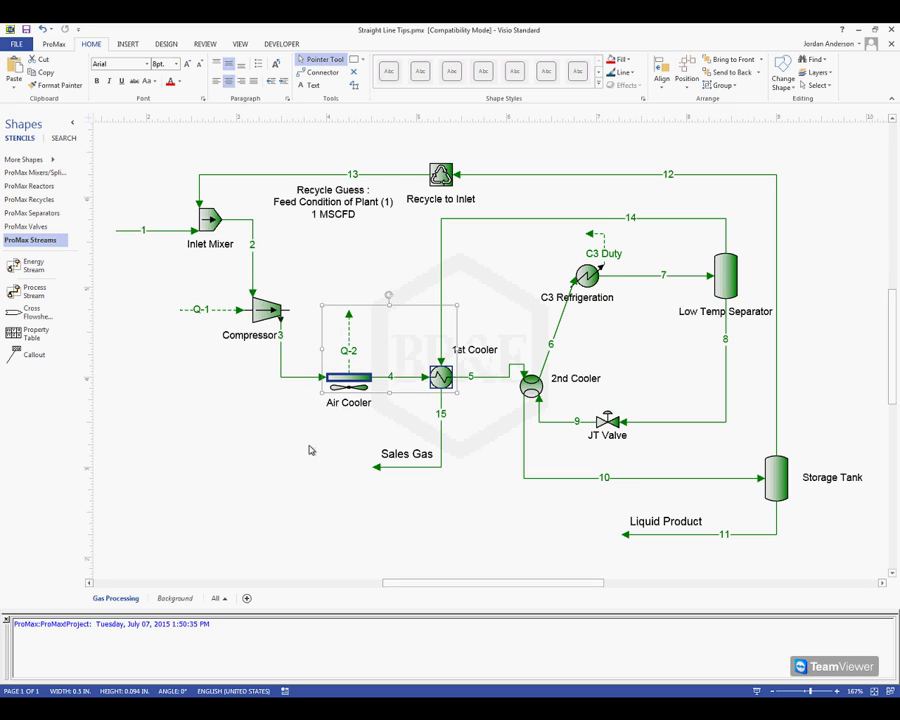
key("Up")
key("Up")
key("Up")
key("Up")
key("Up")
key("Up")
key("Up")
key("Up")
key("Up")
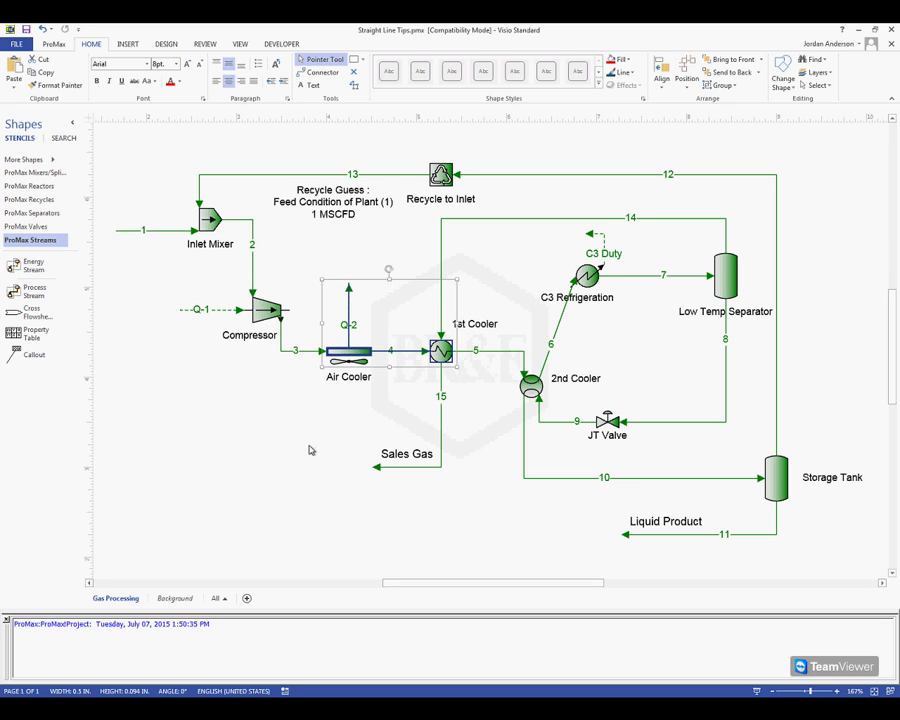
key("Down")
key("Down")
key("Down")
key("Down")
key("Down")
key("Right")
key("Right")
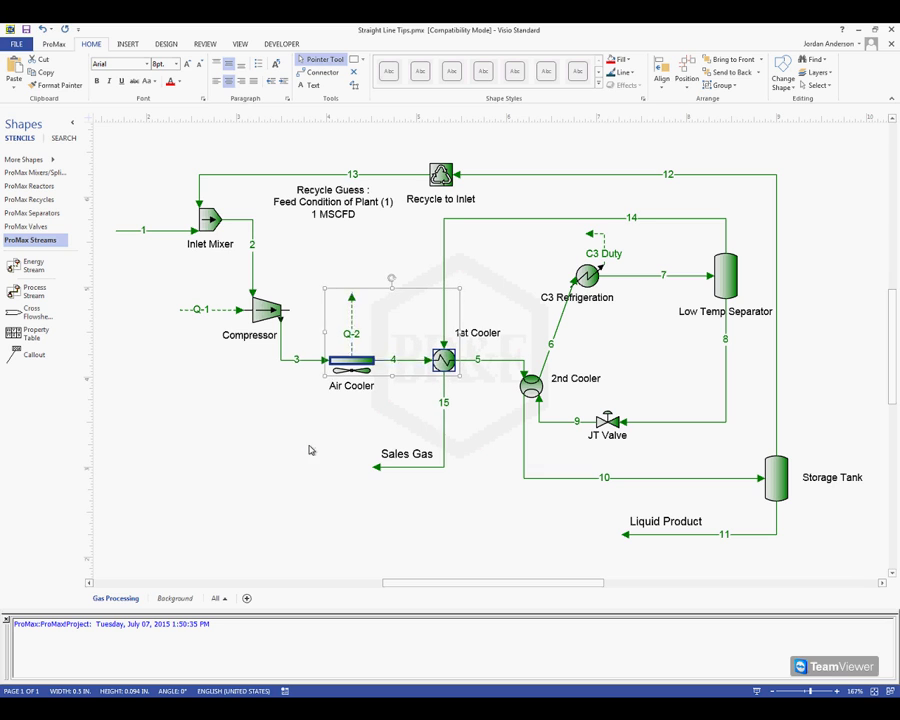
key("Left")
key("Left")
key("Up")
key("Up")
key("Up")
key("Up")
key("Up")
key("Up")
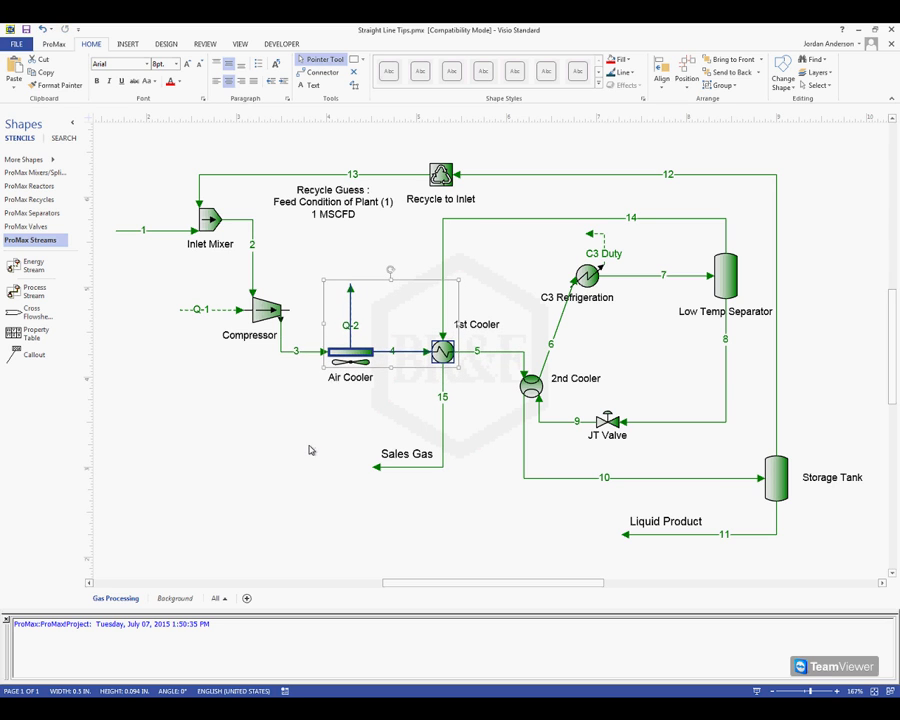
key("Right")
key("ctrl+z")
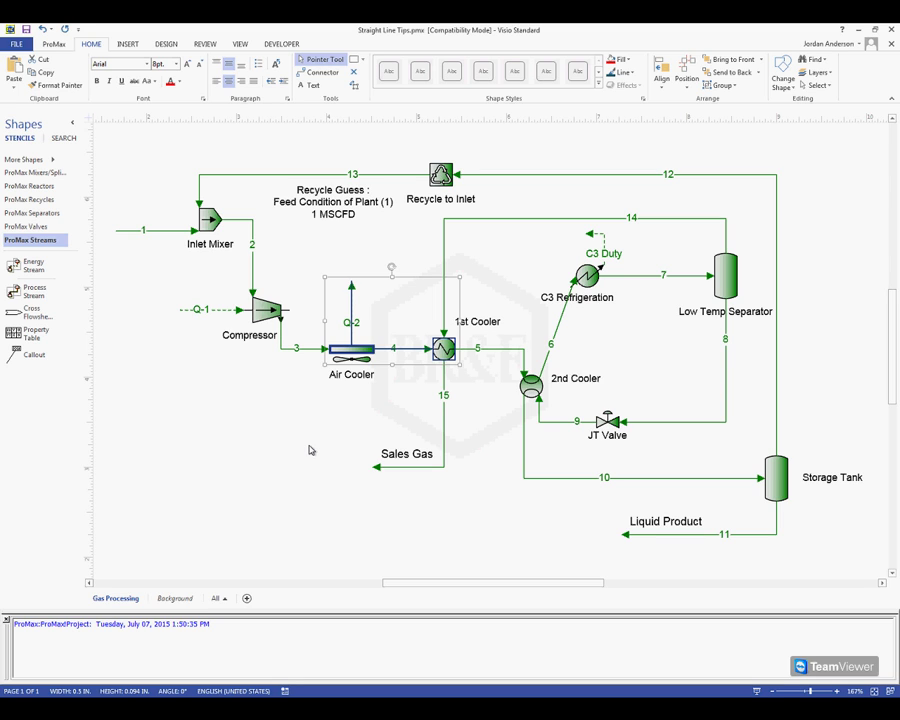
Nudge the Air Cooler alone upward until stream 3 runs level into it.
left_click(310, 450)
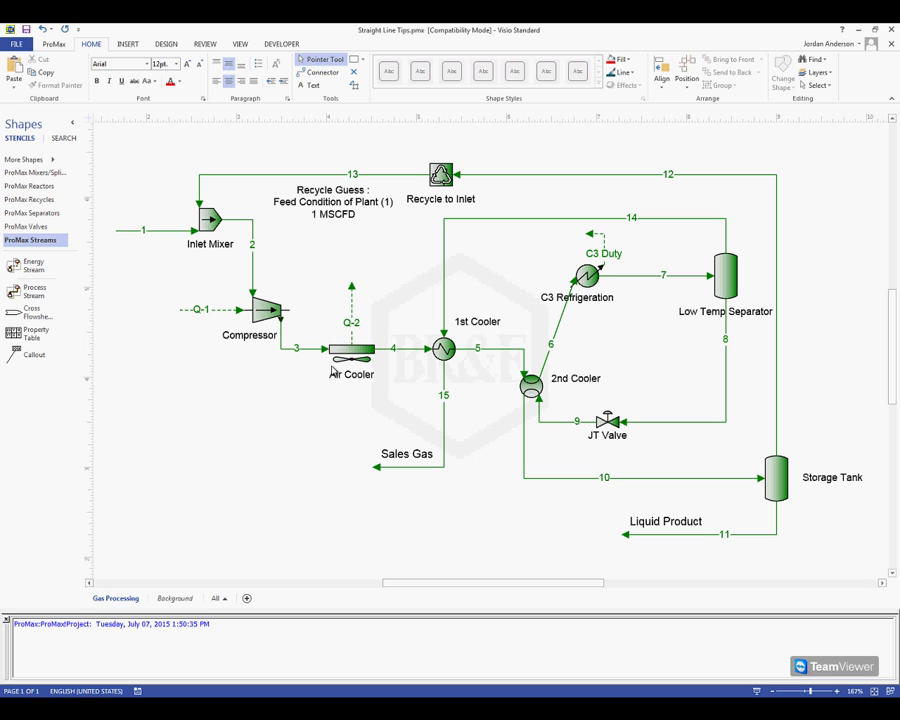
left_click(333, 368)
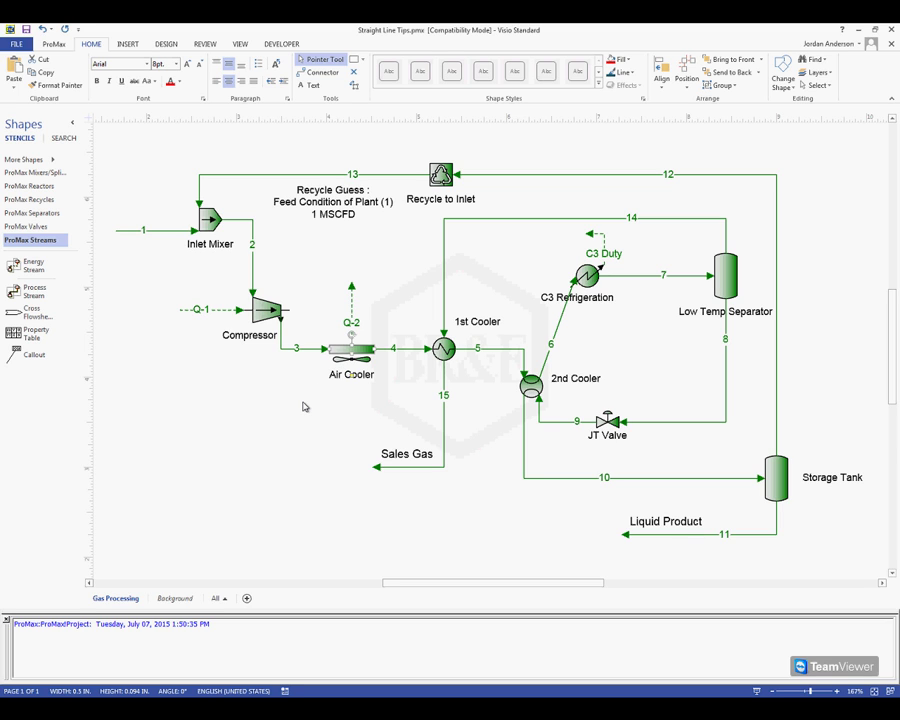
key("Down")
key("Down")
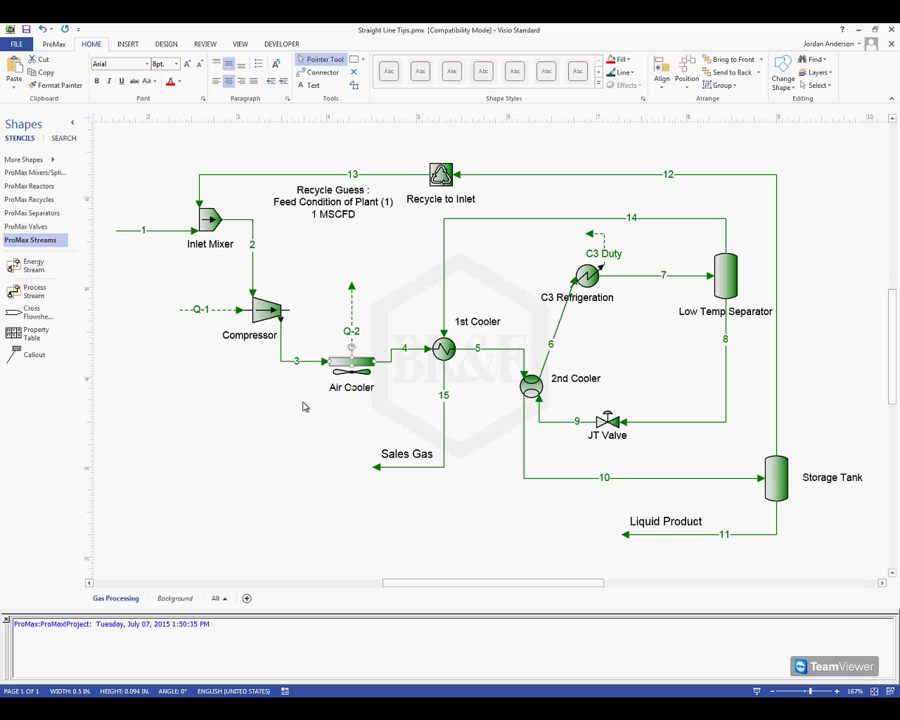
key("Up")
key("Up")
key("Up")
key("Up")
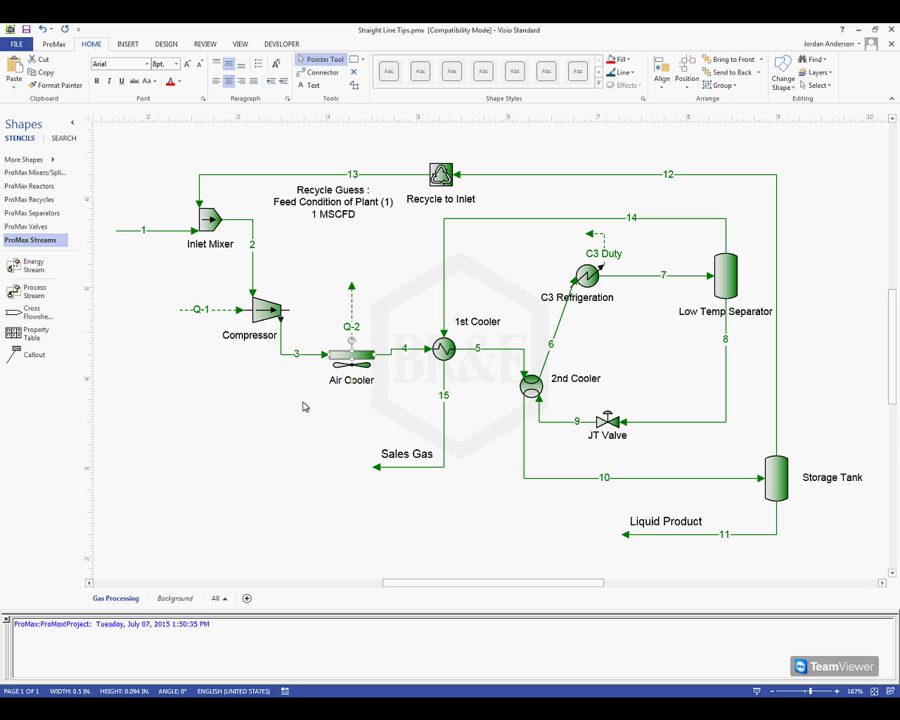
key("Up")
key("Up")
key("Up")
key("Up")
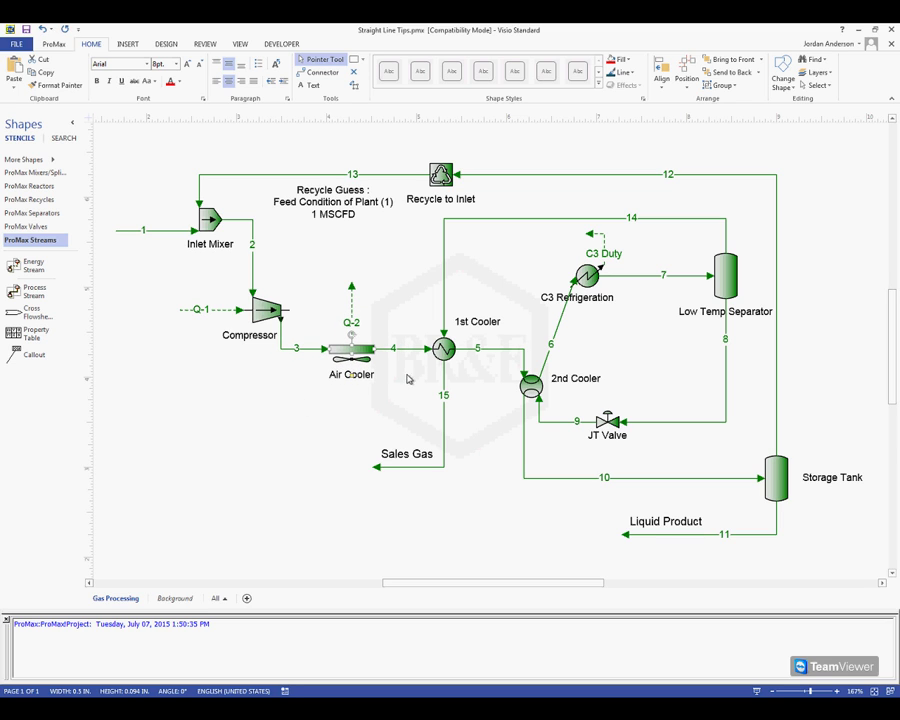
Reconnect stream 4 from the Air Cooler's side outlet to the 1st Cooler inlet.
left_click(326, 434)
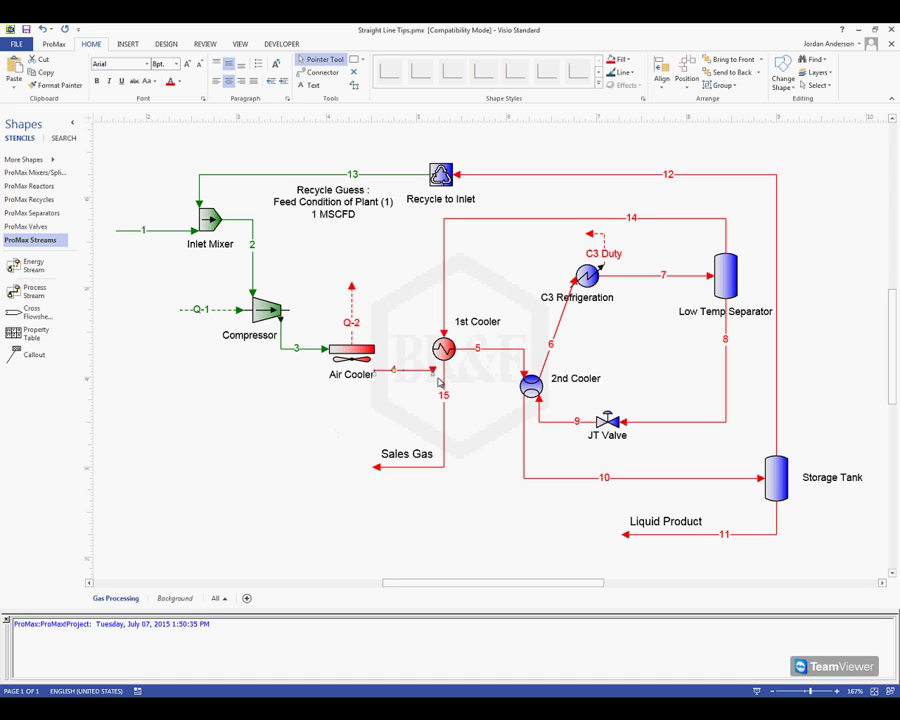
left_click_drag(432, 370, 434, 350)
left_click_drag(373, 370, 374, 349)
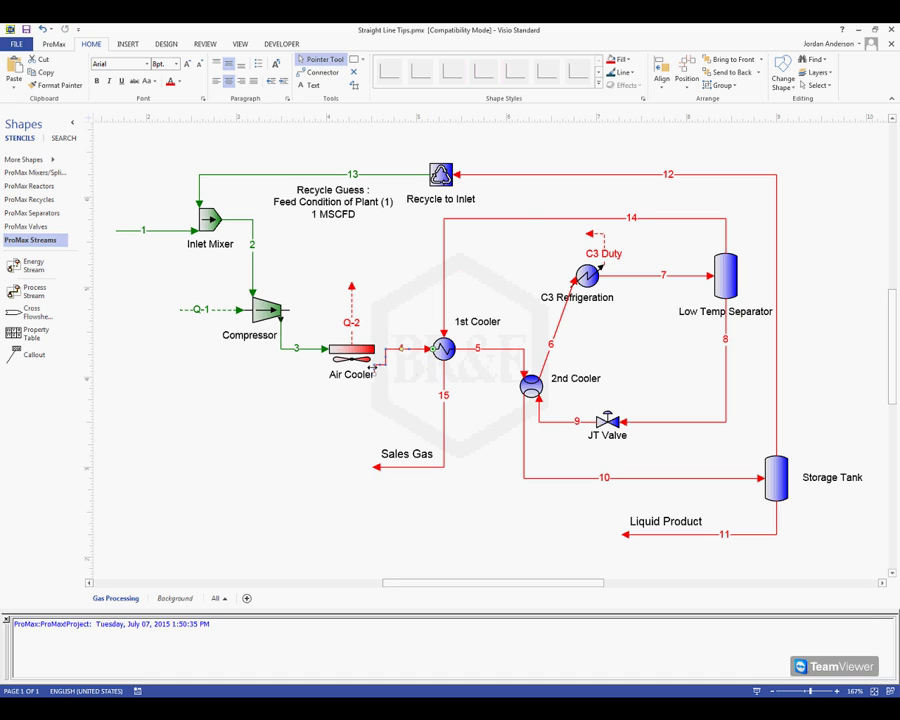
Re-solve the flowsheet with ProMax Execute Project.
left_click(364, 395)
left_click(54, 44)
left_click(268, 70)
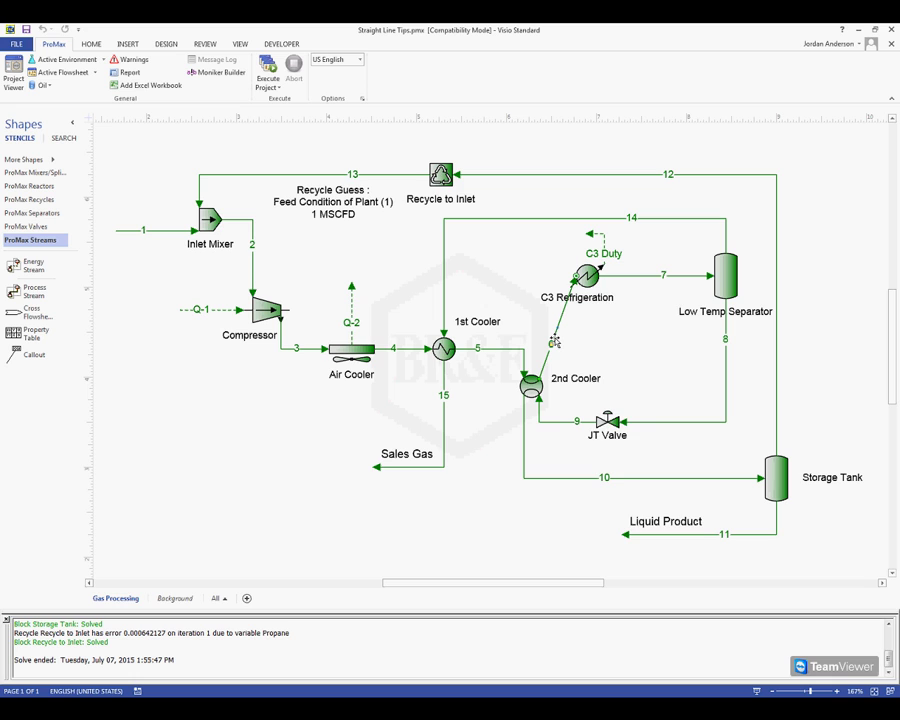
Make stream 6 a right-angle connector from the 2nd Cooler to C3 Refrigeration.
right_click(555, 342)
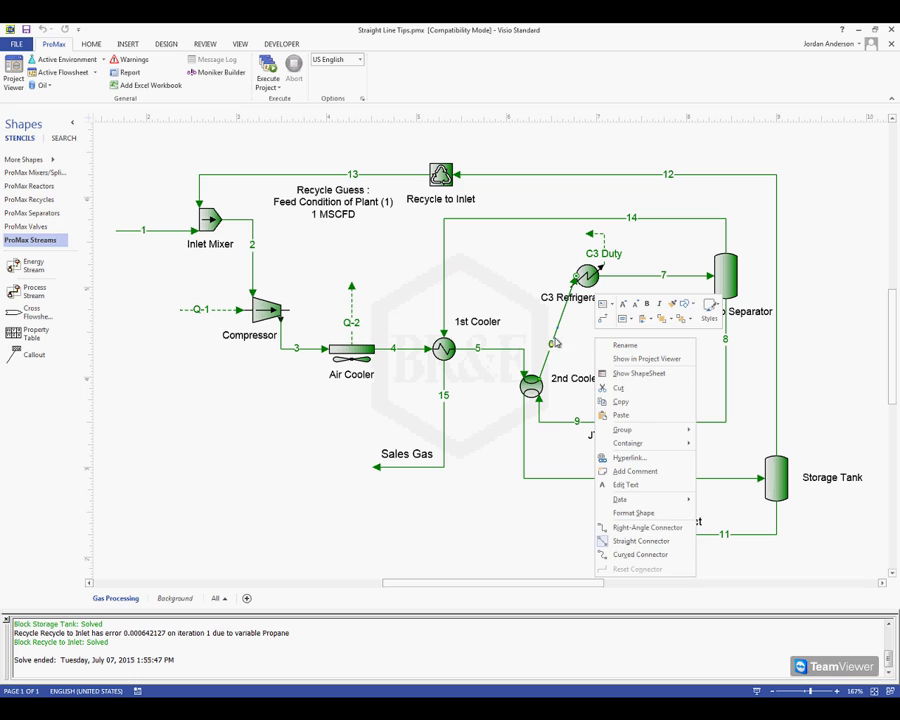
left_click(632, 529)
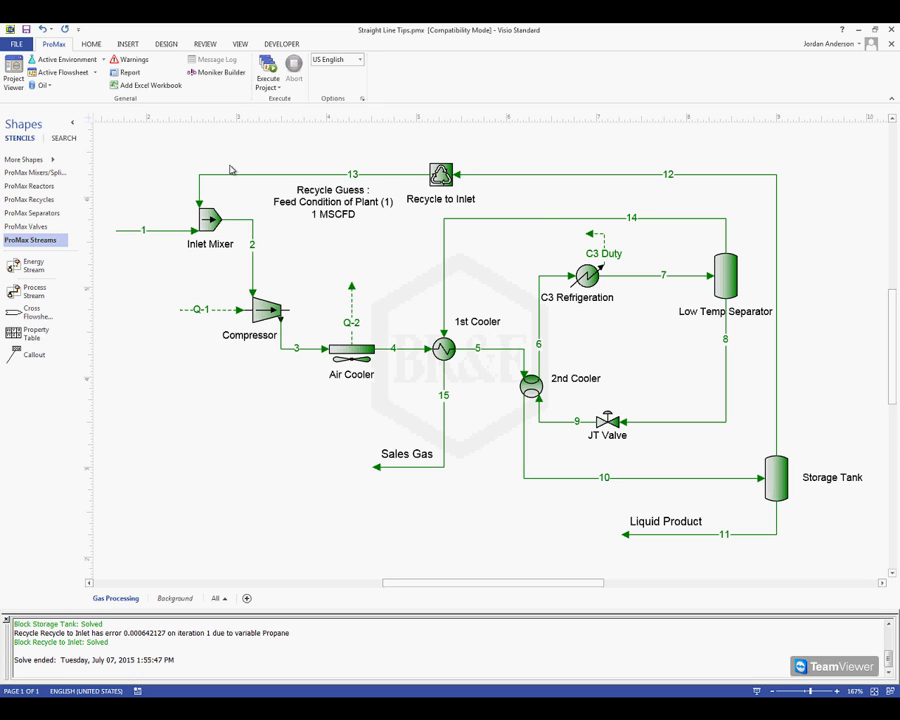
Convert every stream in the whole flowsheet to a curved connector.
left_click_drag(248, 169, 836, 560)
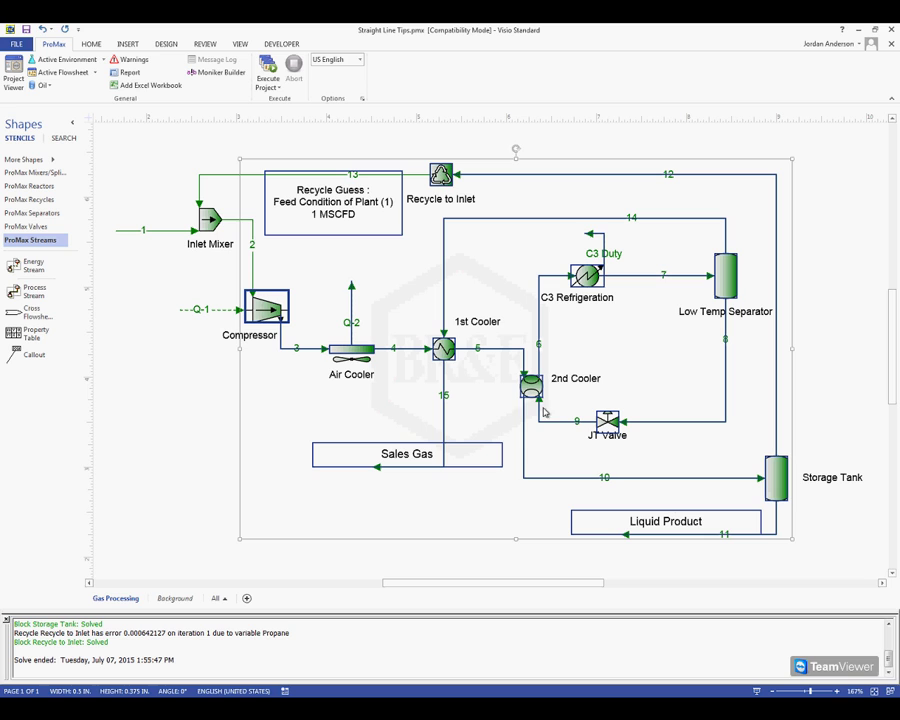
right_click(446, 347)
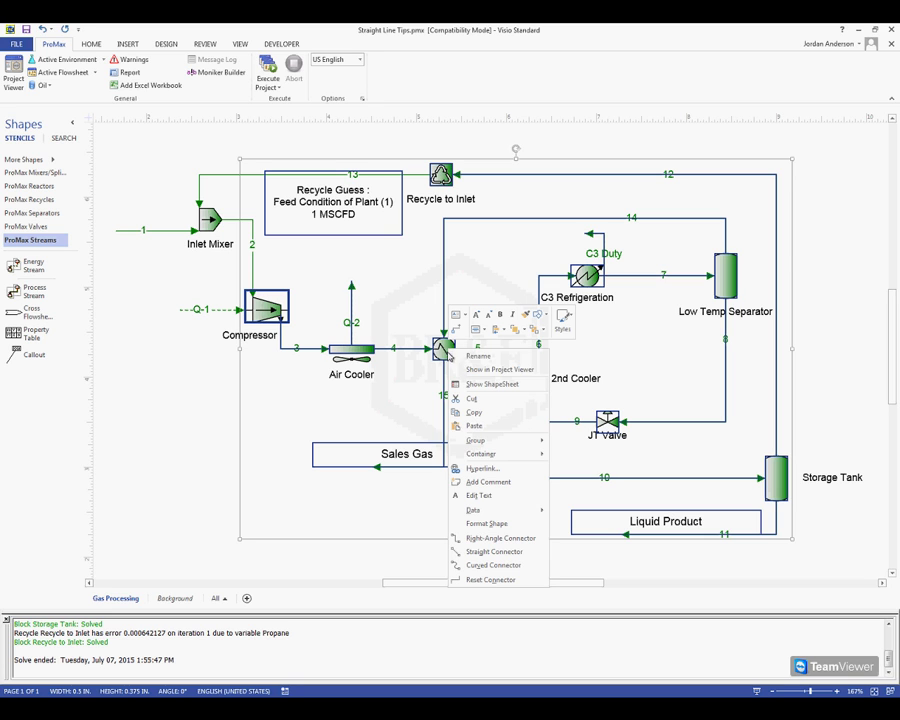
left_click(492, 566)
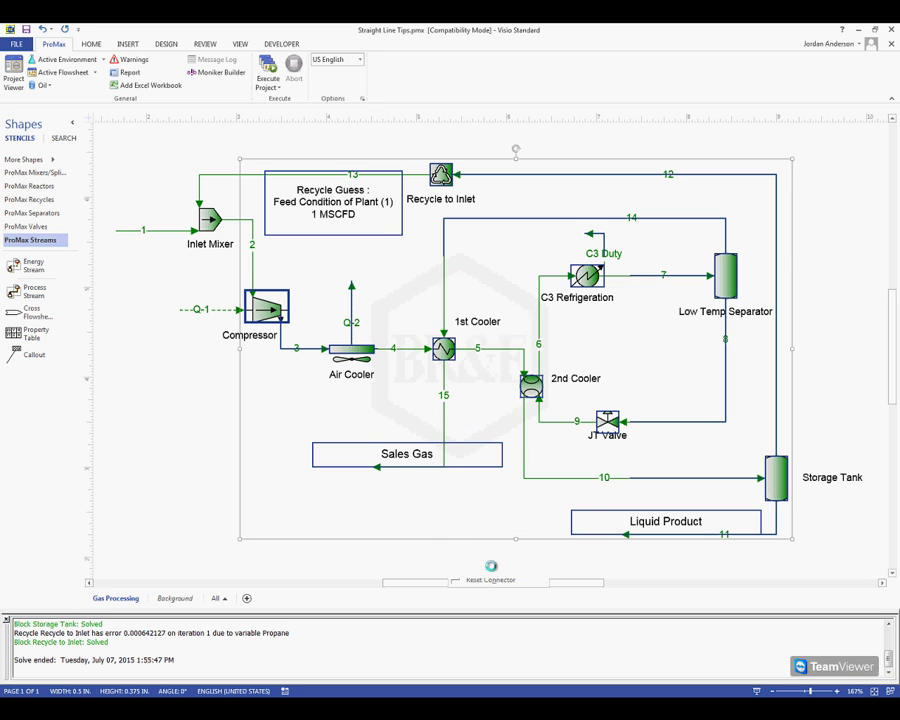
left_click(203, 467)
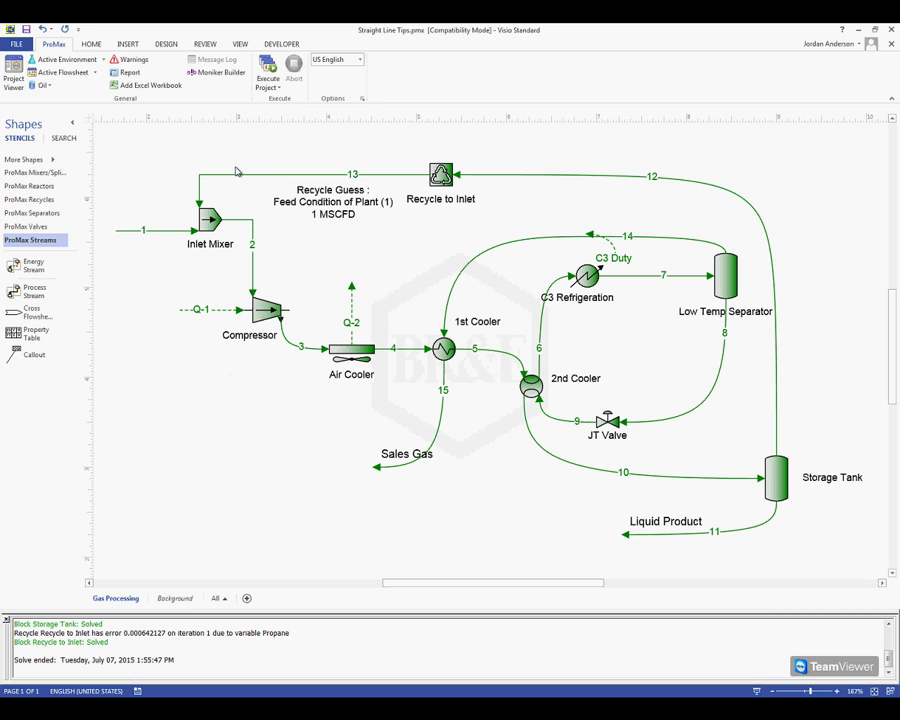
Switch all flowsheet streams from curved back to right-angle connectors.
left_click_drag(237, 150, 839, 576)
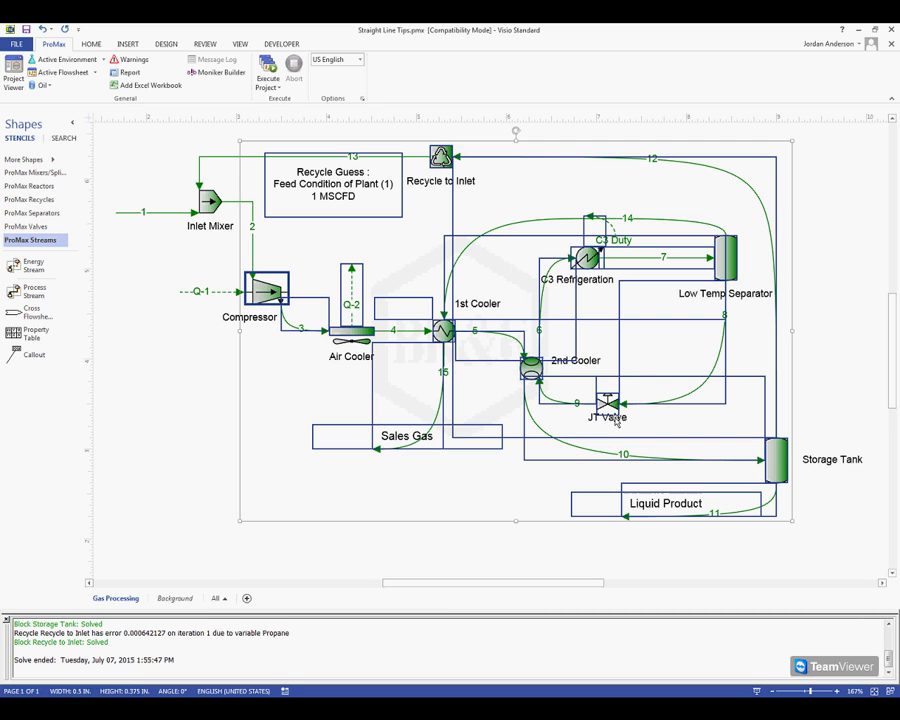
right_click(528, 369)
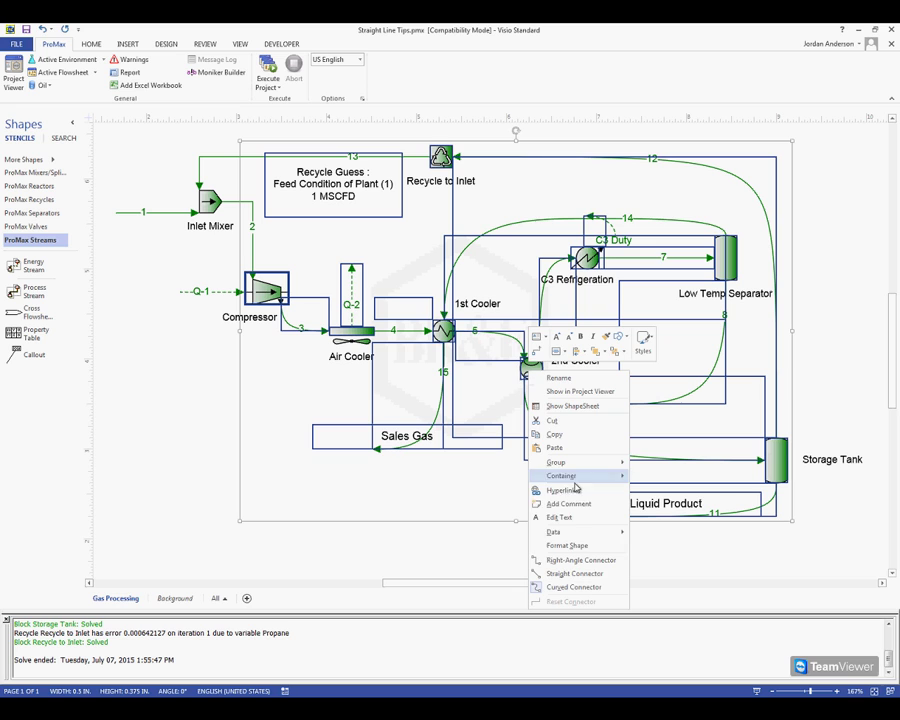
left_click(583, 560)
left_click(164, 417)
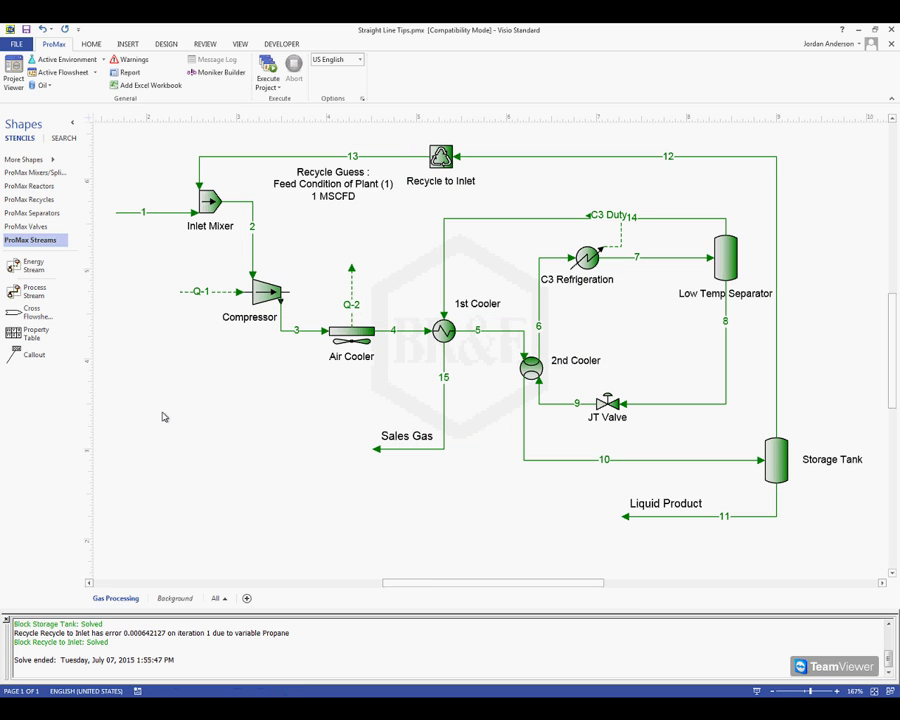